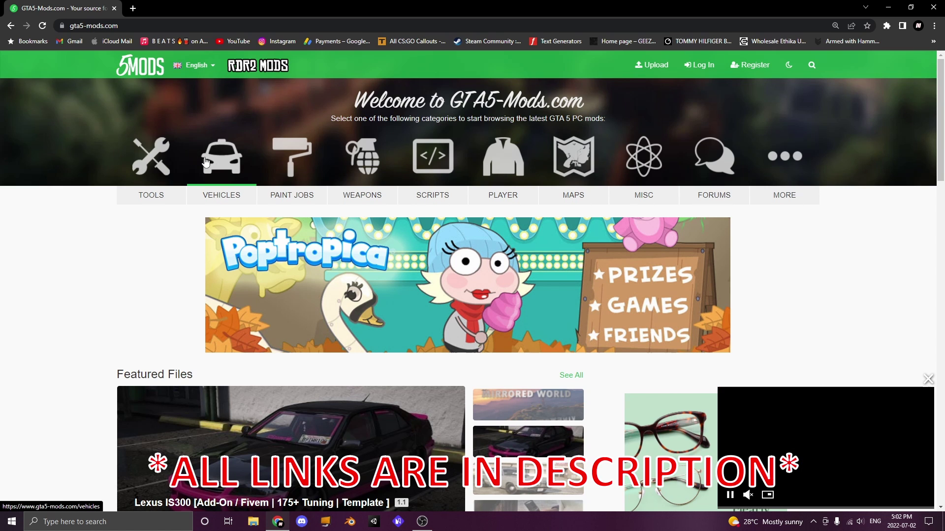
# Download the Zlayworks Nissan Fairlady Z 300ZW mod from GTA5-Mods.com's Vehicles section.
pyautogui.click(227, 163)
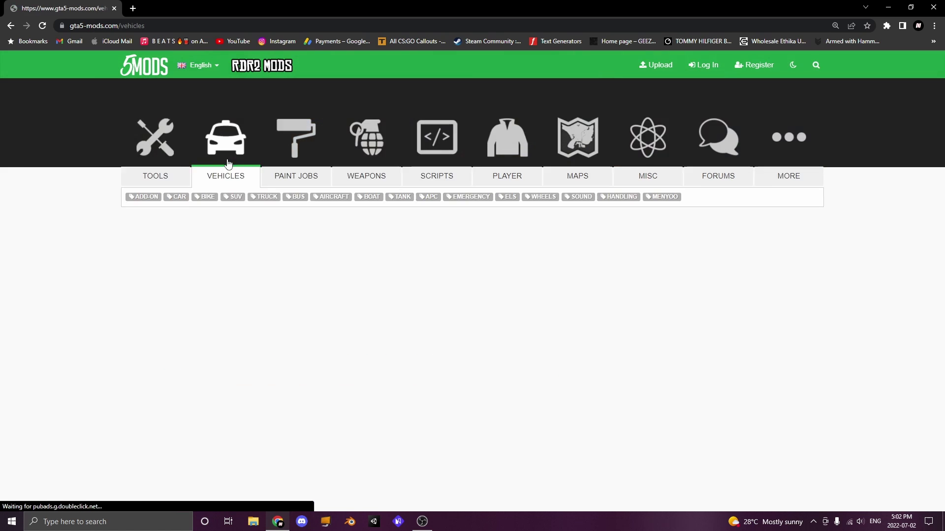
pyautogui.scroll(-3, 224, 226)
pyautogui.scroll(-1, 521, 397)
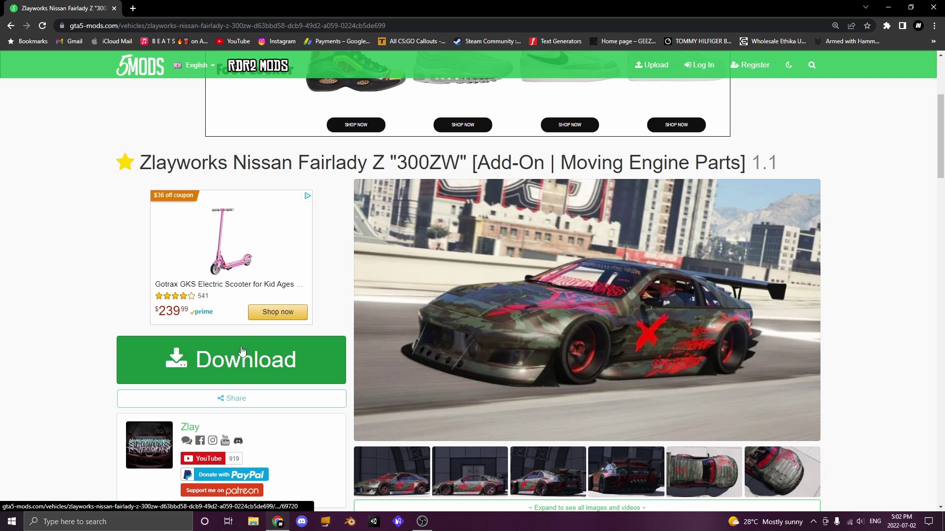
pyautogui.click(236, 363)
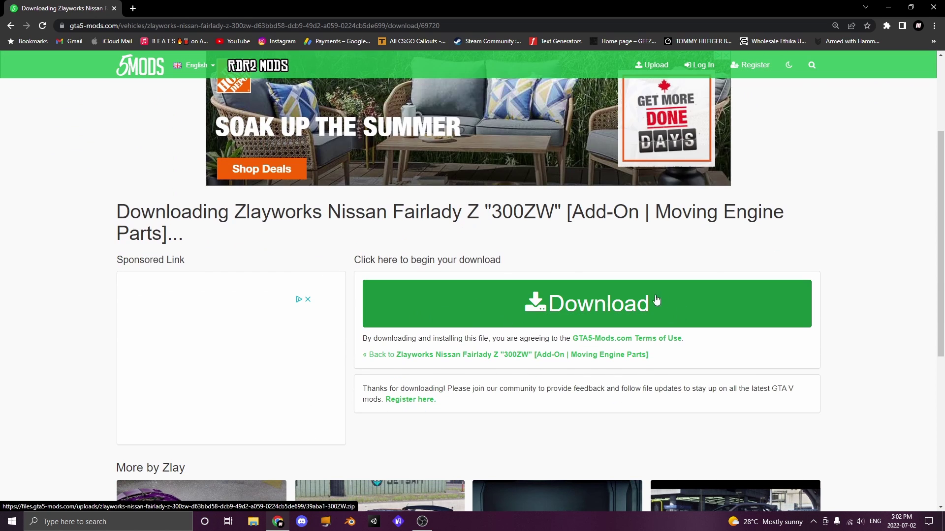
pyautogui.click(596, 307)
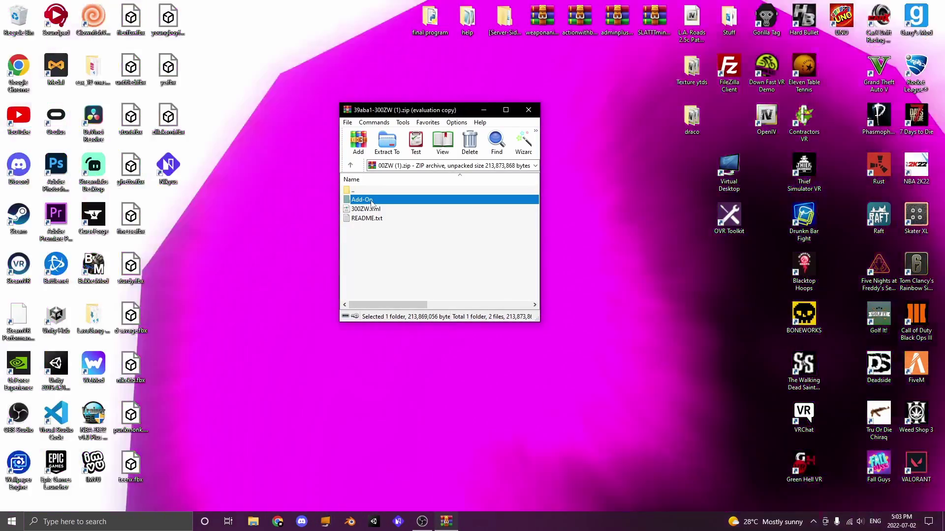
# Check that Add-On > 300zw holds dlc.rpf, then return to the Add-On folder.
pyautogui.doubleClick(371, 201)
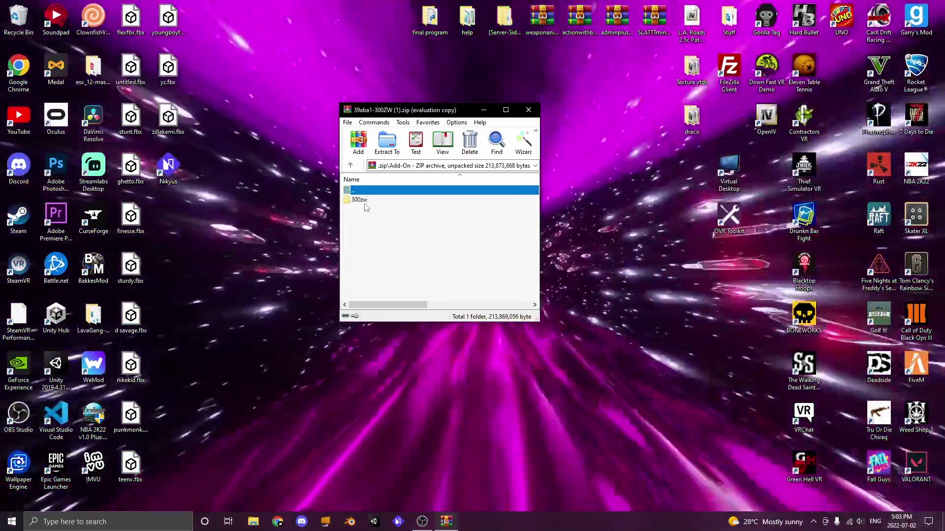
pyautogui.doubleClick(370, 200)
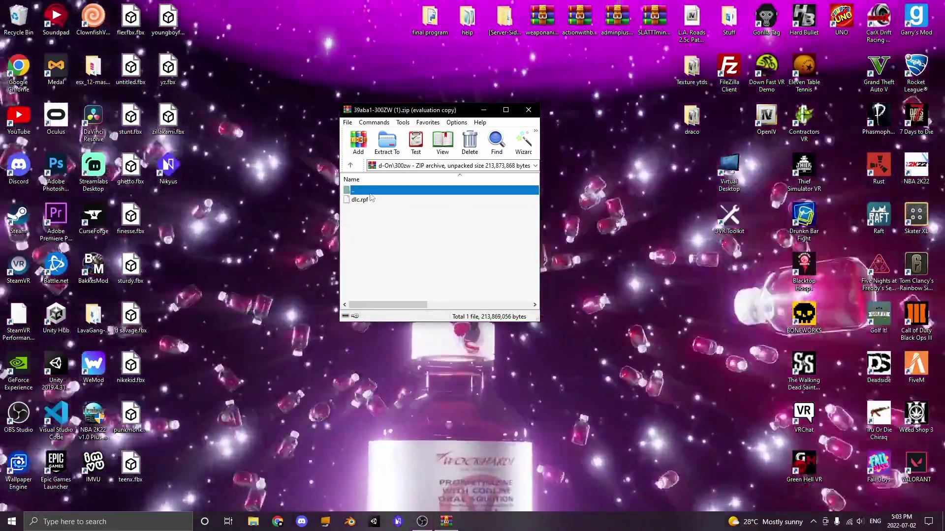
pyautogui.doubleClick(370, 195)
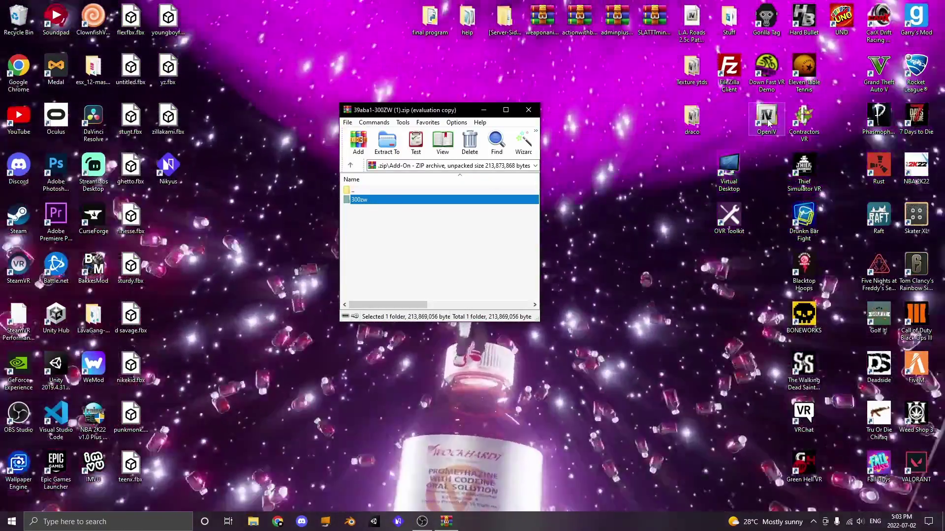
# Launch OpenIV in Edit mode and drag the archive's dlc.rpf into it.
pyautogui.click(768, 123)
pyautogui.doubleClick(768, 123)
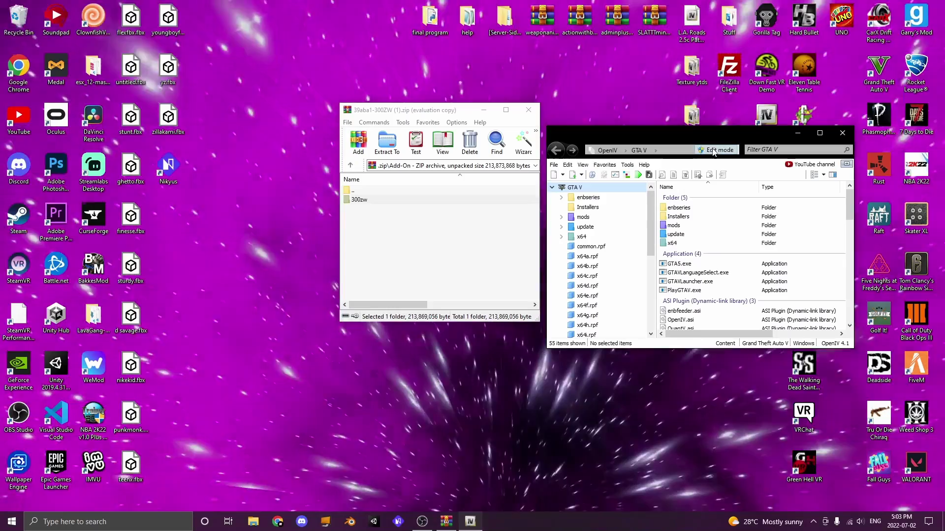
pyautogui.click(713, 150)
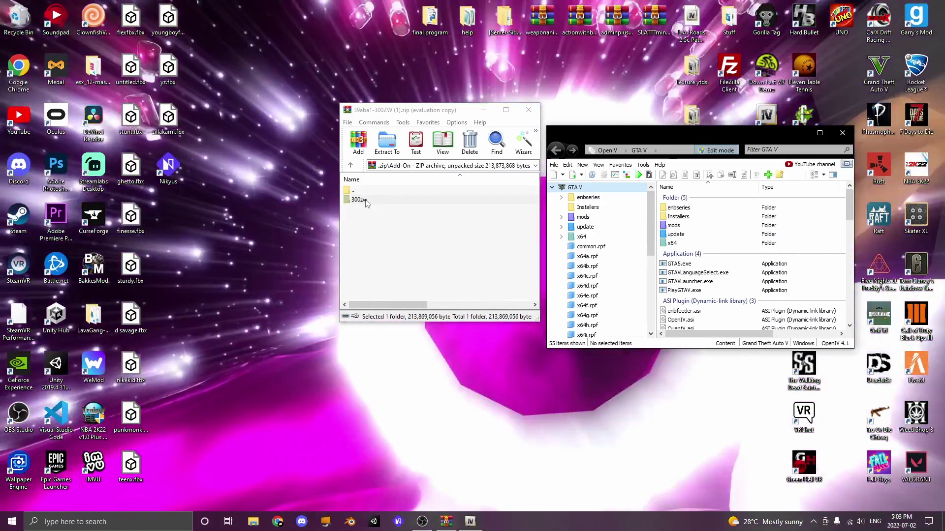
pyautogui.doubleClick(359, 200)
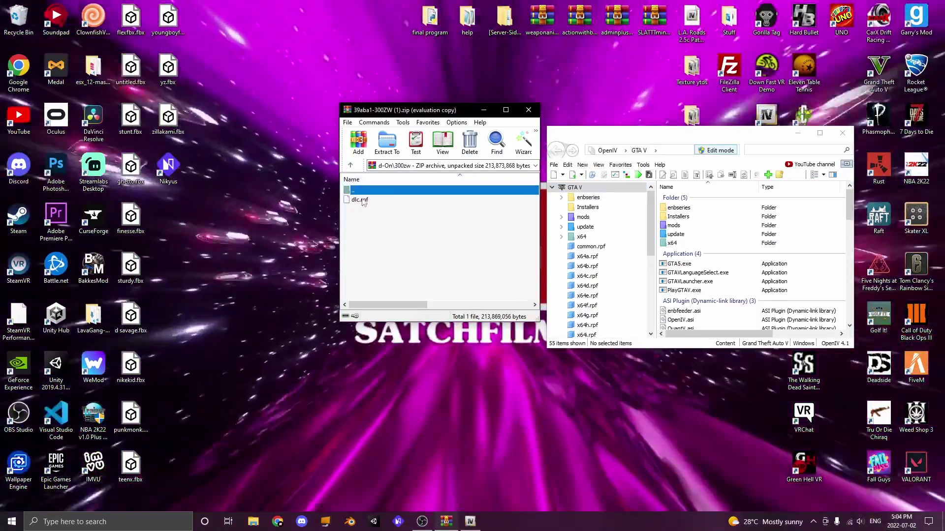
pyautogui.moveTo(359, 200); pyautogui.dragTo(601, 270)
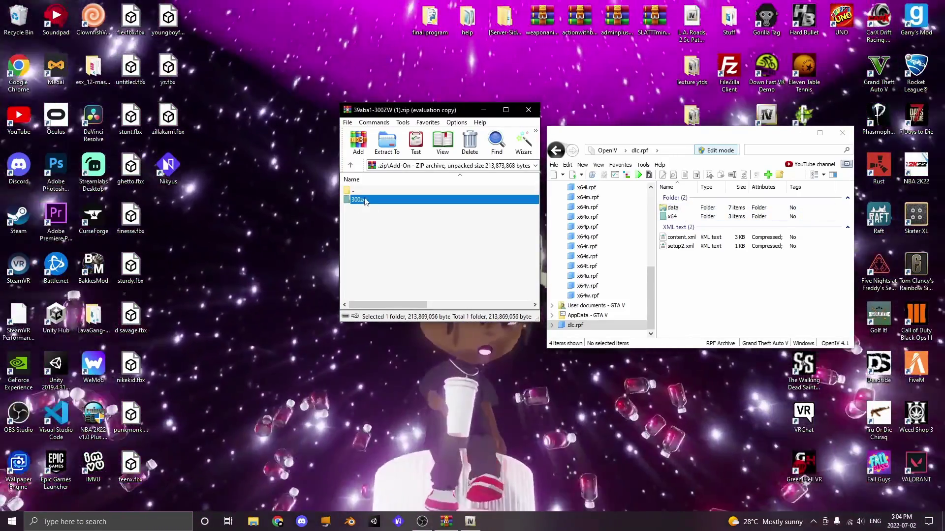
# Create a new desktop folder named 300zw and open it in Explorer.
pyautogui.doubleClick(353, 190)
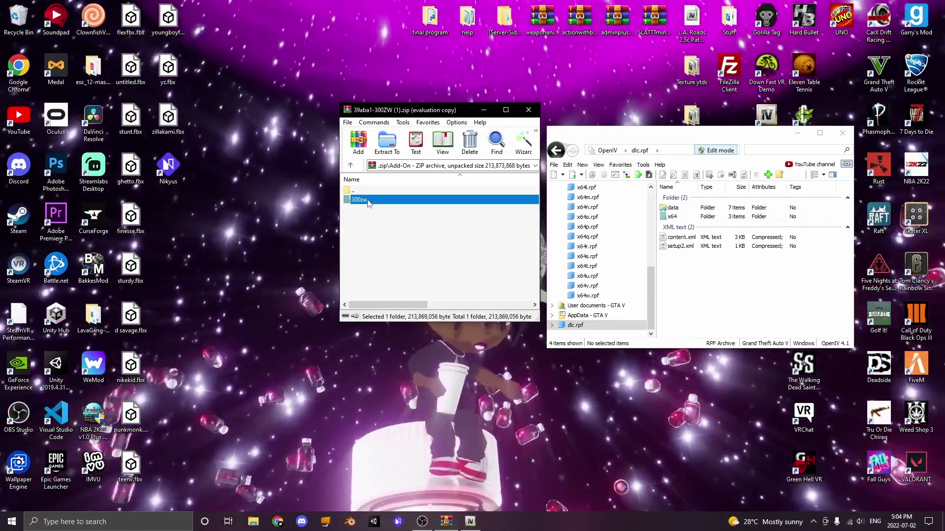
pyautogui.click(364, 200)
pyautogui.hotkey('ctrl', 'c')
pyautogui.rightClick(241, 288)
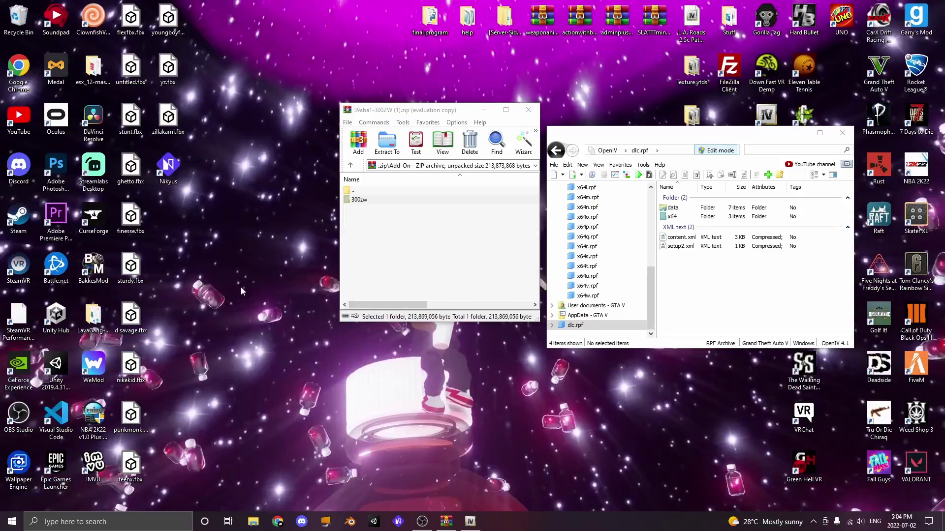
pyautogui.moveTo(274, 368)
pyautogui.click(367, 370)
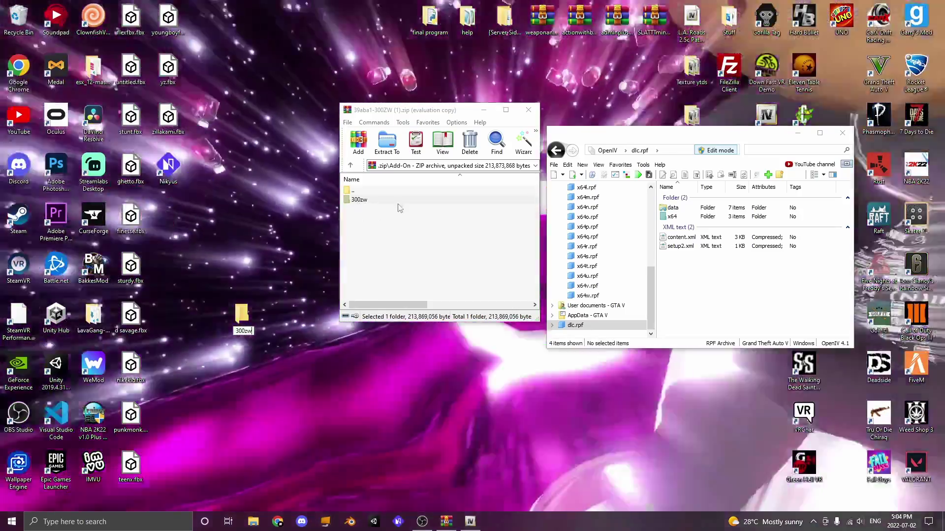
pyautogui.hotkey('ctrl', 'v')
pyautogui.press('Return')
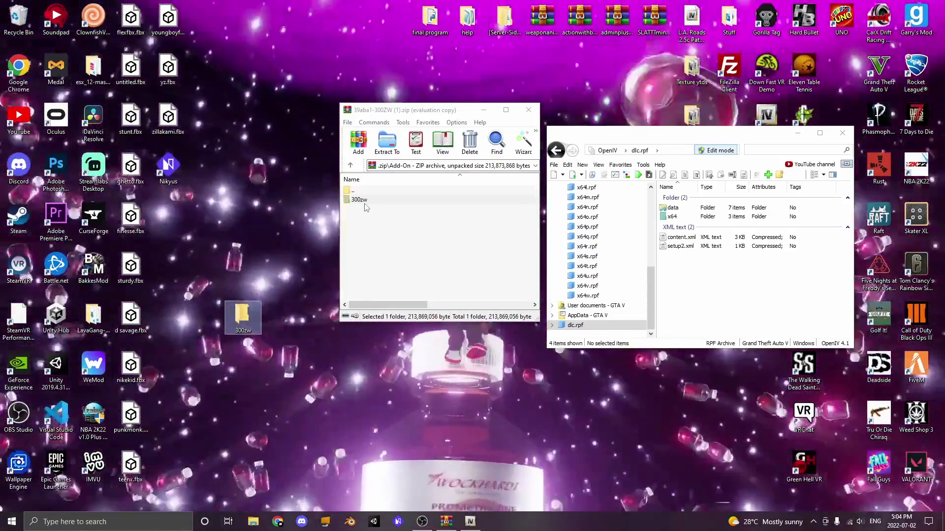
pyautogui.press('Return')
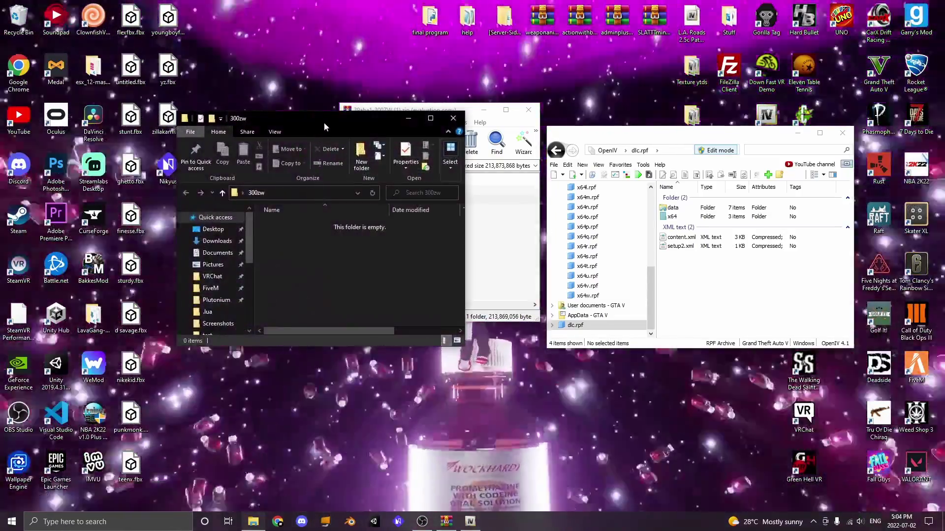
pyautogui.moveTo(324, 122); pyautogui.dragTo(196, 120)
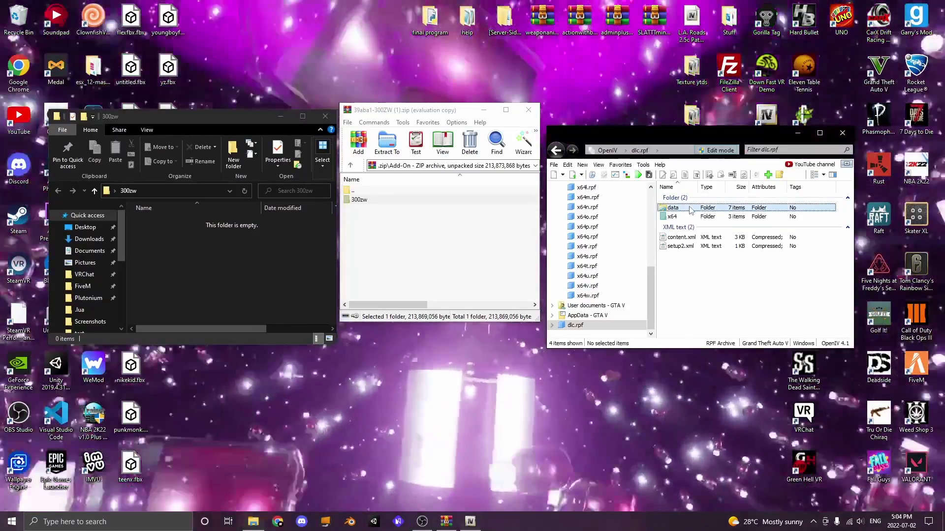
# Copy the six .meta files from dlc.rpf's data folder into 300zw.
pyautogui.doubleClick(673, 208)
pyautogui.click(699, 229)
pyautogui.keyDown('shift'); pyautogui.click(684, 272); pyautogui.keyUp('shift')
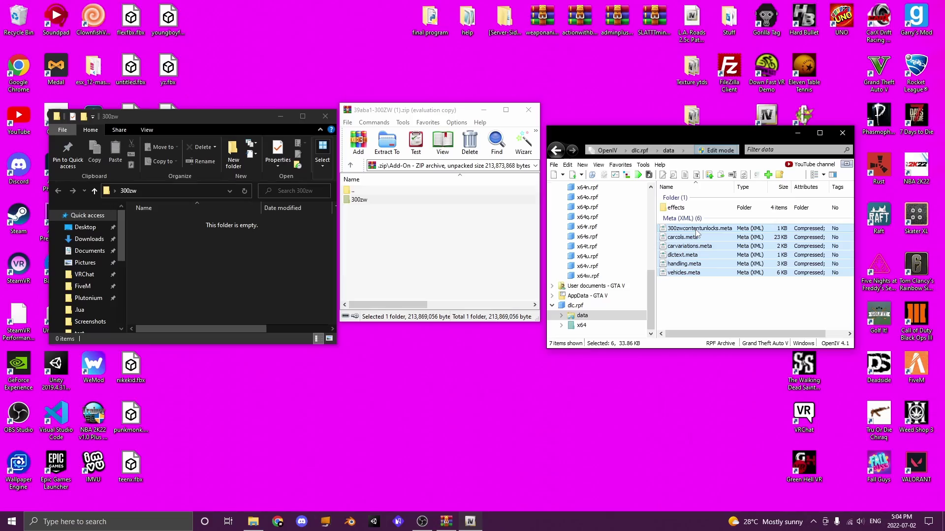
pyautogui.moveTo(696, 232); pyautogui.dragTo(212, 254)
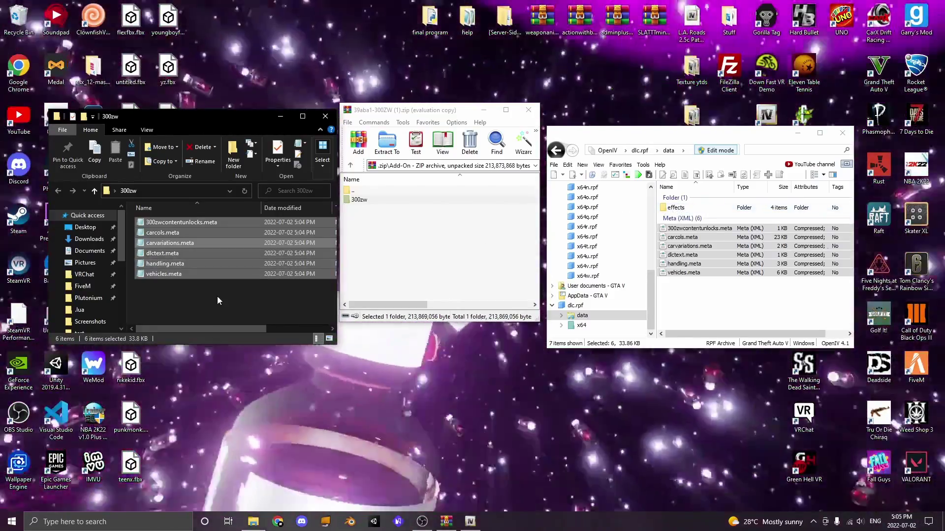
# Add a new folder named stream inside 300zw.
pyautogui.click(217, 296)
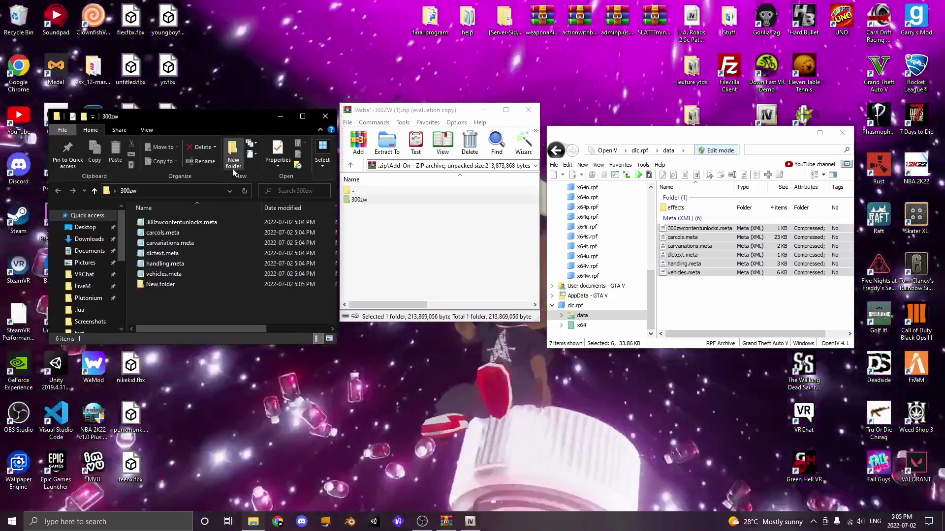
pyautogui.click(232, 166)
pyautogui.write('str')
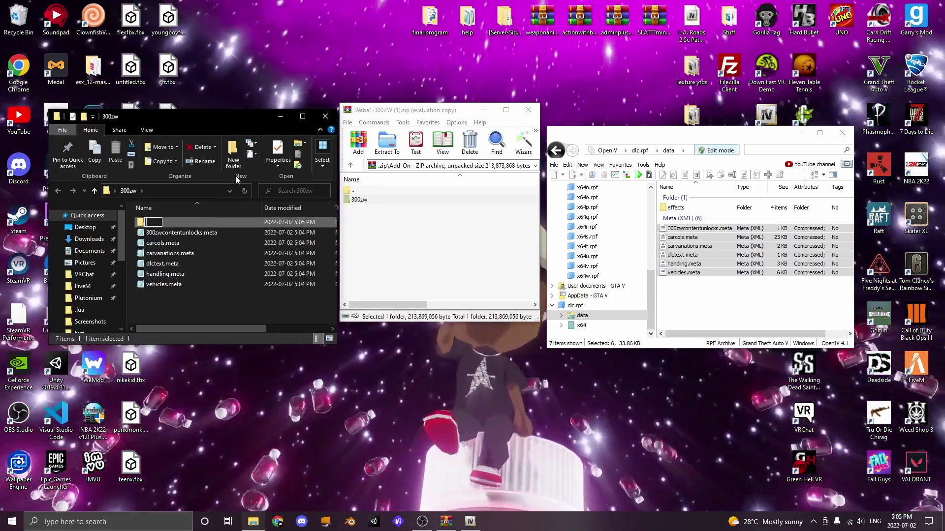
pyautogui.write('eam')
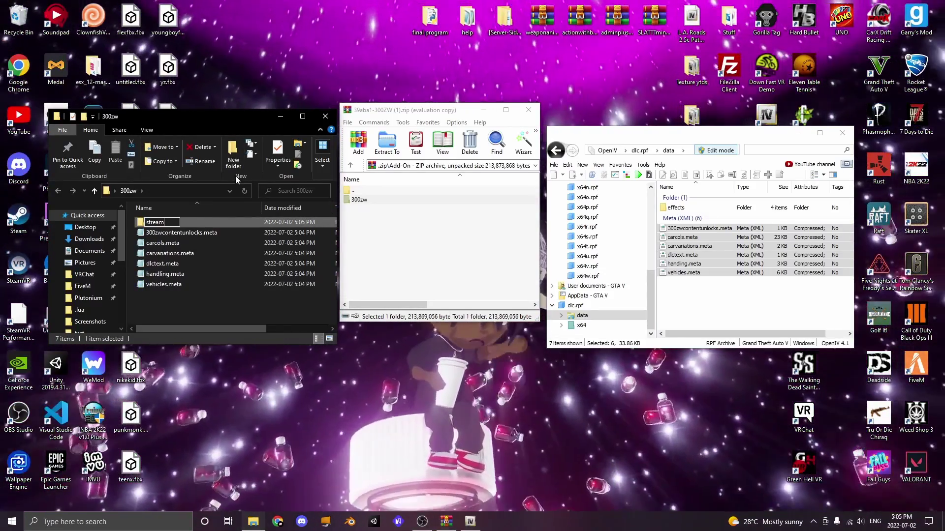
pyautogui.press('Return')
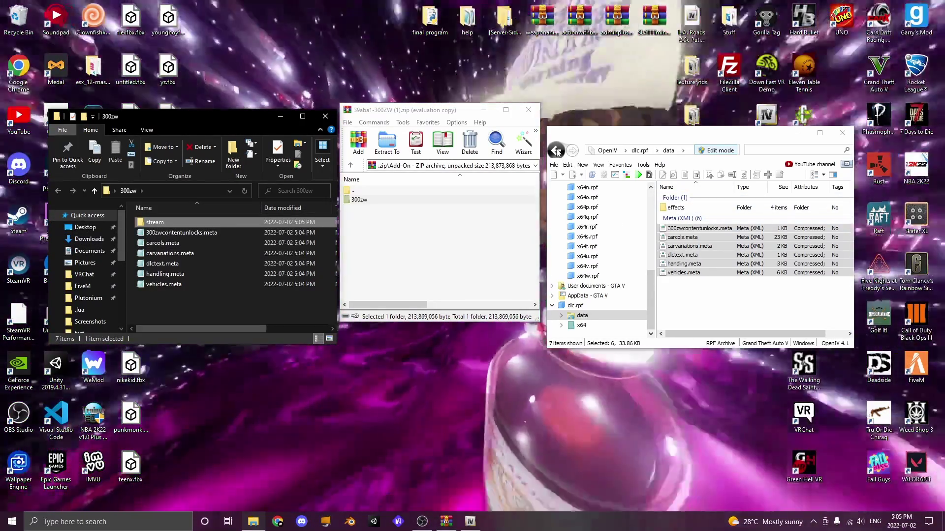
# Copy 300zw.yft, 300zw_hi.yft and 300zw.ytd from x64's vehicles.rpf into 300zw.
pyautogui.click(556, 150)
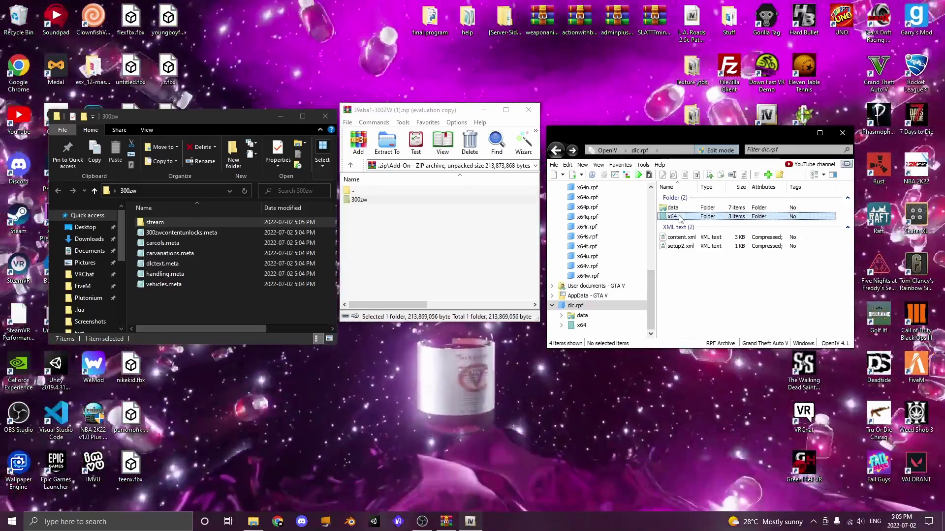
pyautogui.doubleClick(673, 217)
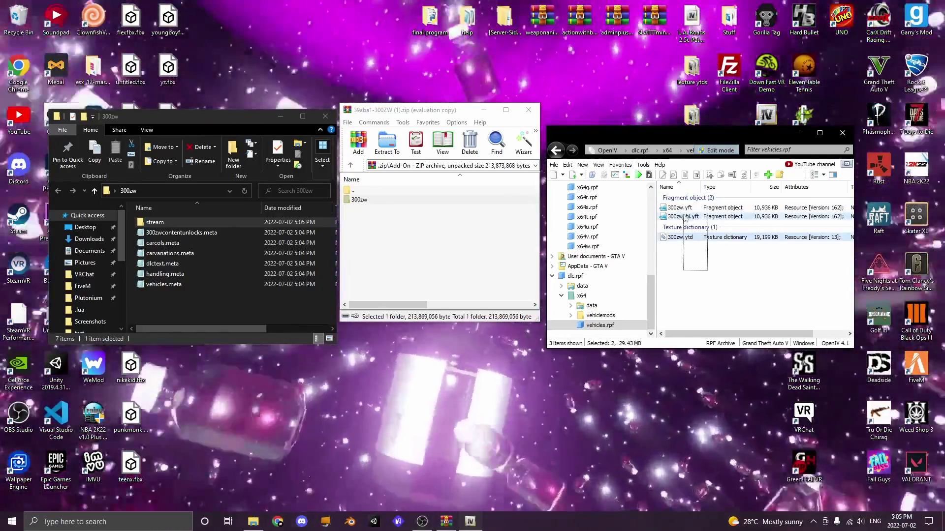
pyautogui.moveTo(684, 218); pyautogui.dragTo(691, 213)
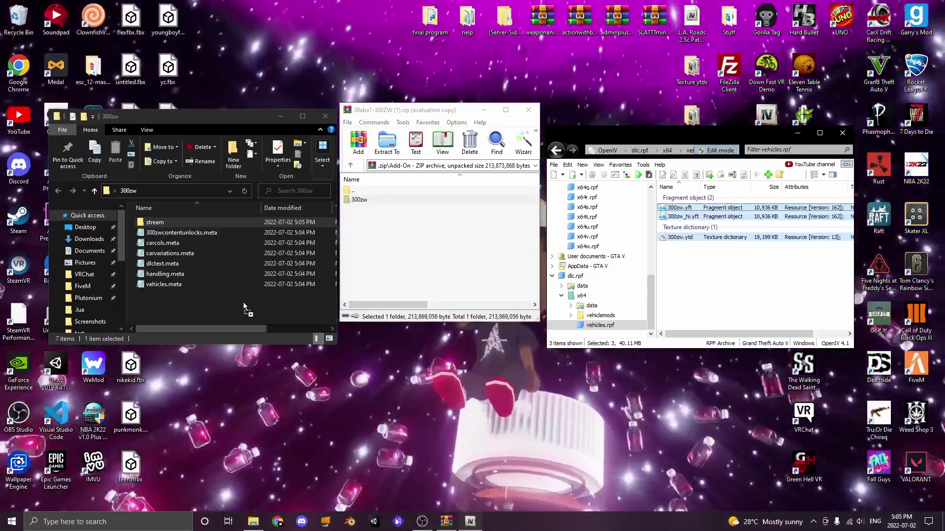
pyautogui.moveTo(243, 306); pyautogui.dragTo(244, 307)
pyautogui.press('BackSpace')
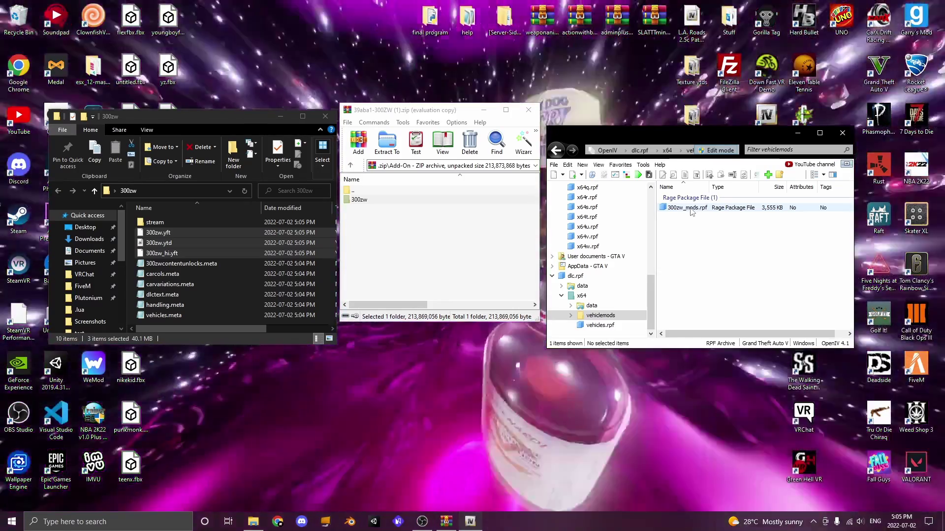
# Copy all six part .yft files from 300zw_mods.rpf into 300zw and select them there.
pyautogui.doubleClick(689, 207)
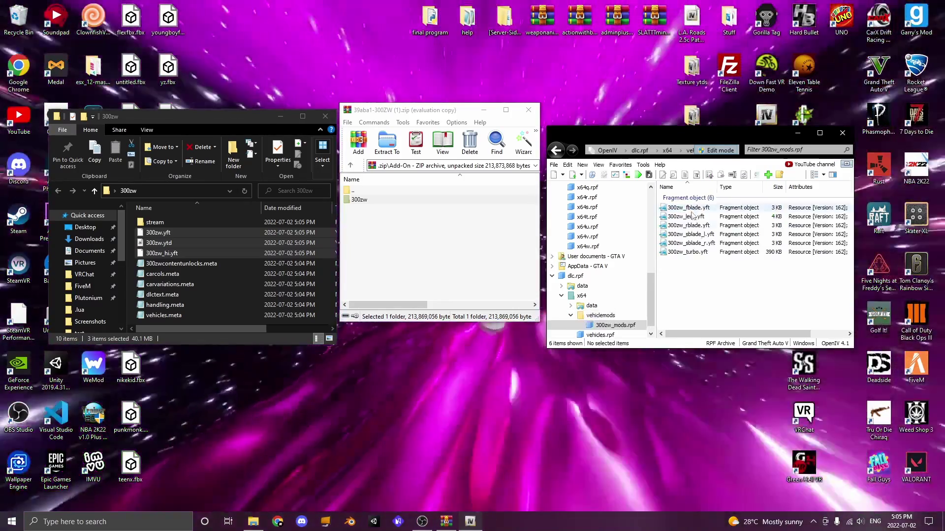
pyautogui.hotkey('ctrl', 'a')
pyautogui.moveTo(689, 252); pyautogui.dragTo(234, 307)
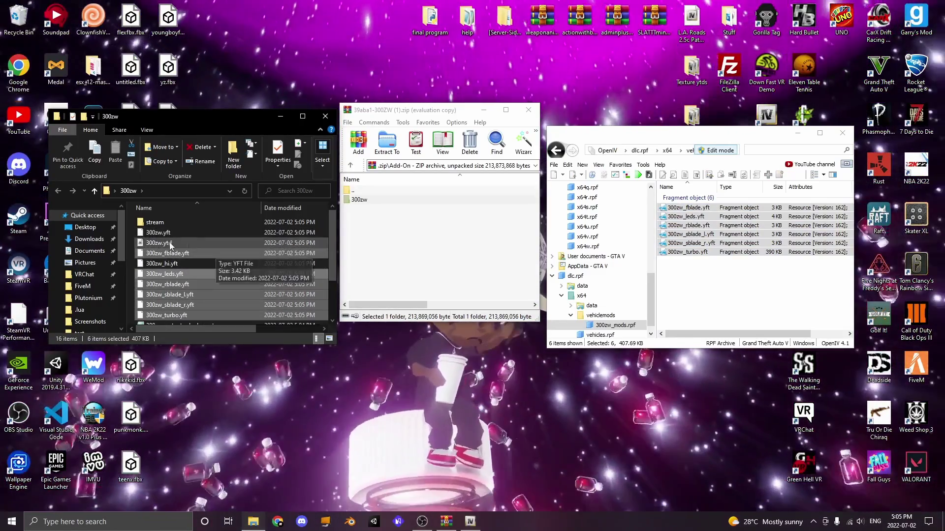
pyautogui.click(177, 235)
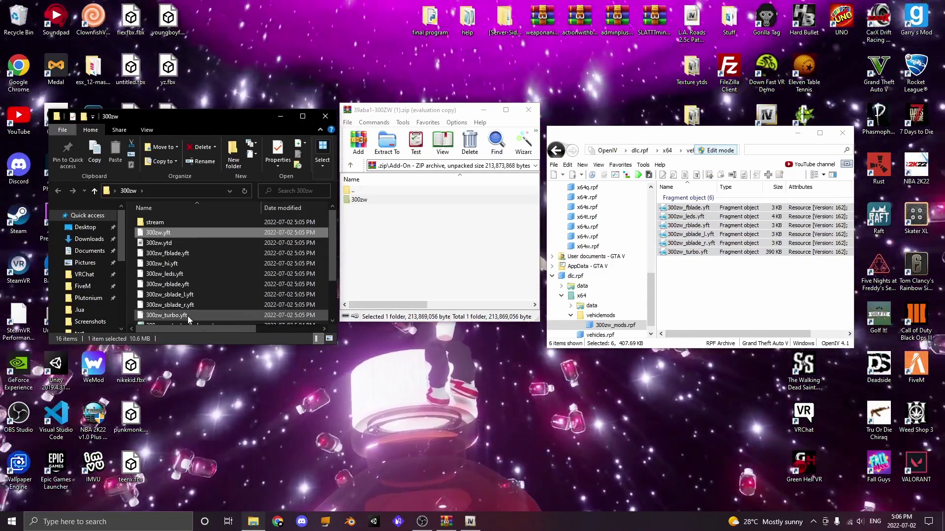
pyautogui.keyDown('shift'); pyautogui.click(188, 316); pyautogui.keyUp('shift')
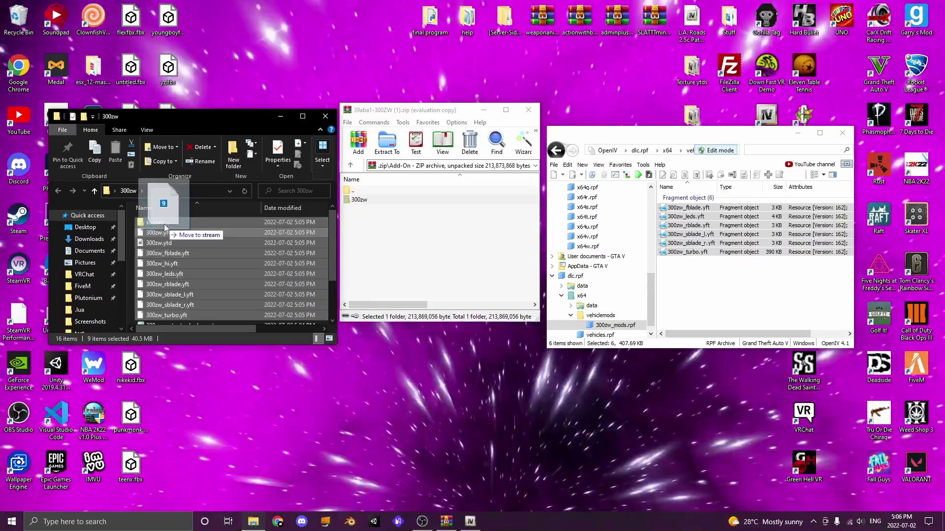
# Move the .yft/.ytd model files into stream and add __resource.lua from the desktop to 300zw.
pyautogui.moveTo(164, 224); pyautogui.dragTo(164, 224)
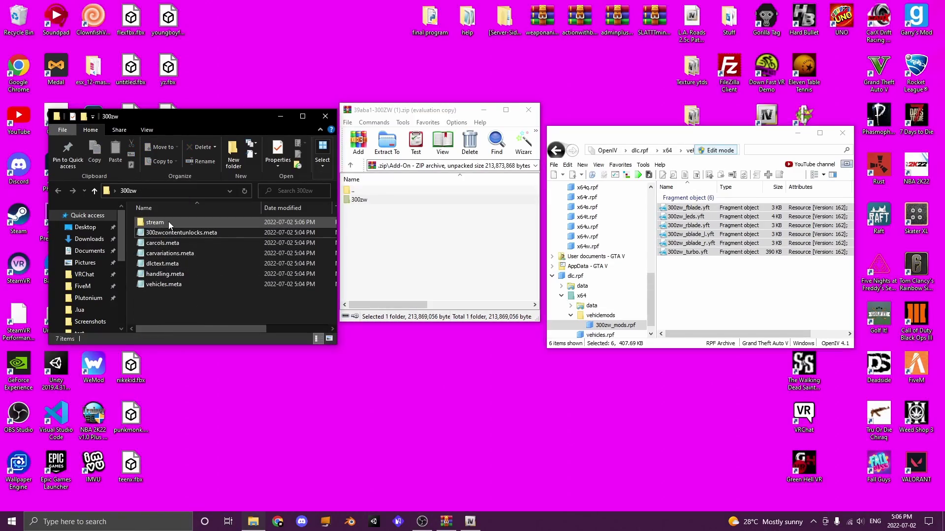
pyautogui.click(470, 367)
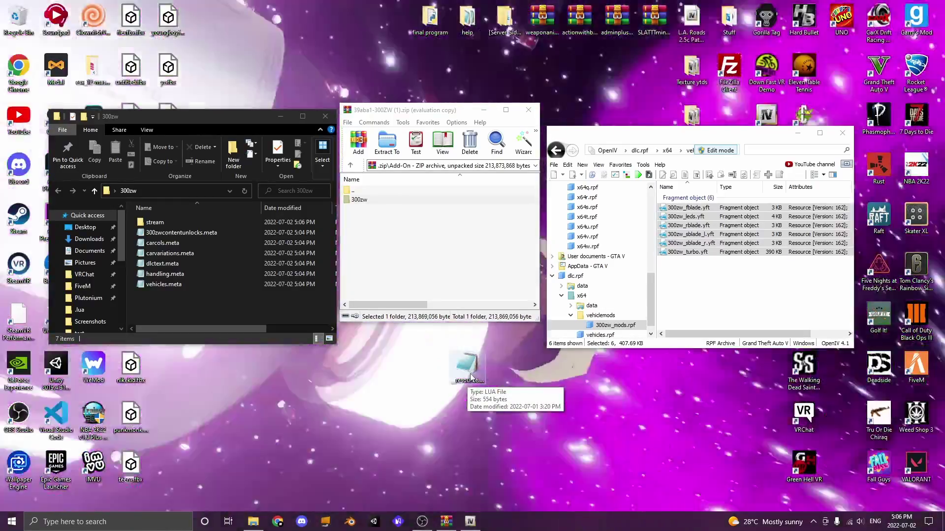
pyautogui.moveTo(465, 383); pyautogui.dragTo(214, 300)
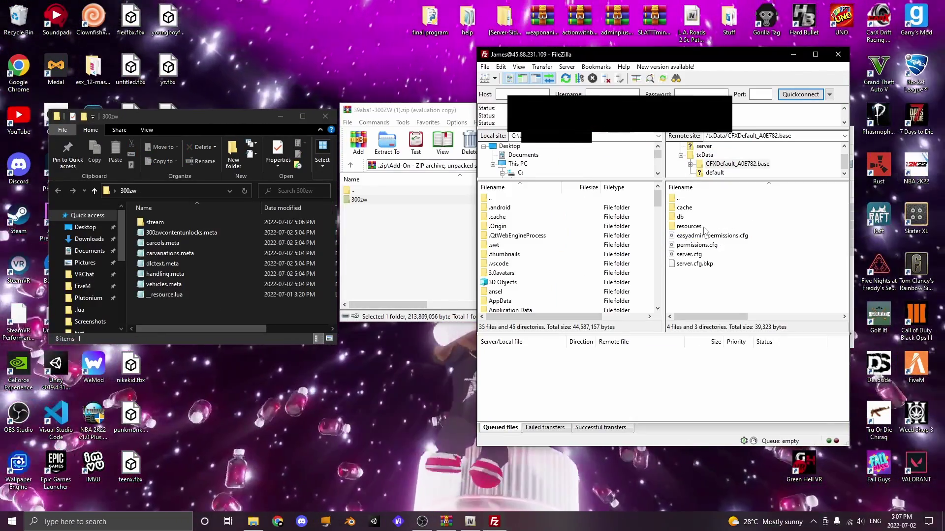
# Create a [cars] directory in the server's resources and upload the 300zw folder into it.
pyautogui.doubleClick(705, 227)
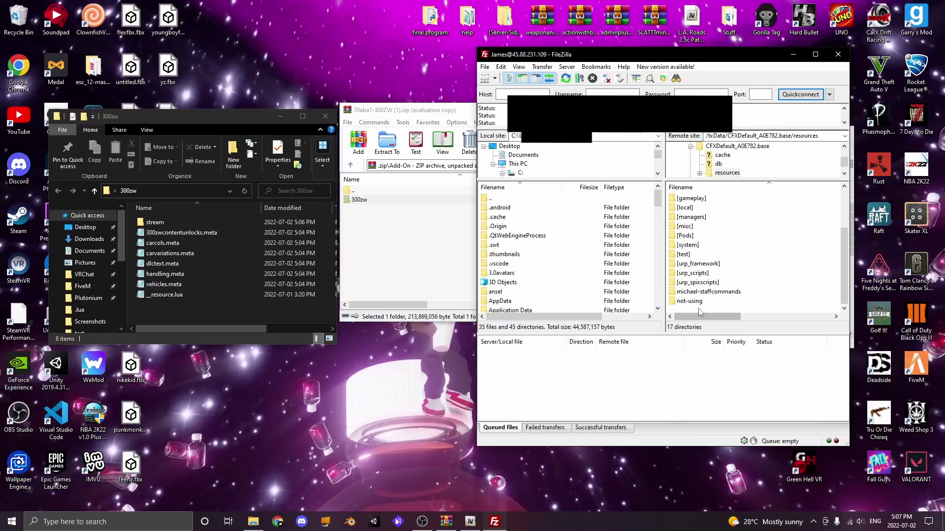
pyautogui.rightClick(701, 310)
pyautogui.click(728, 360)
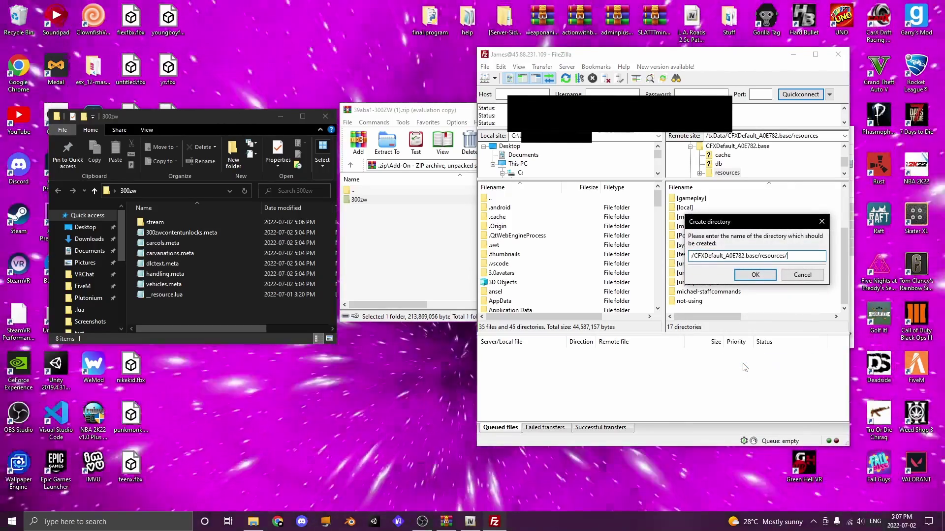
pyautogui.write('[c')
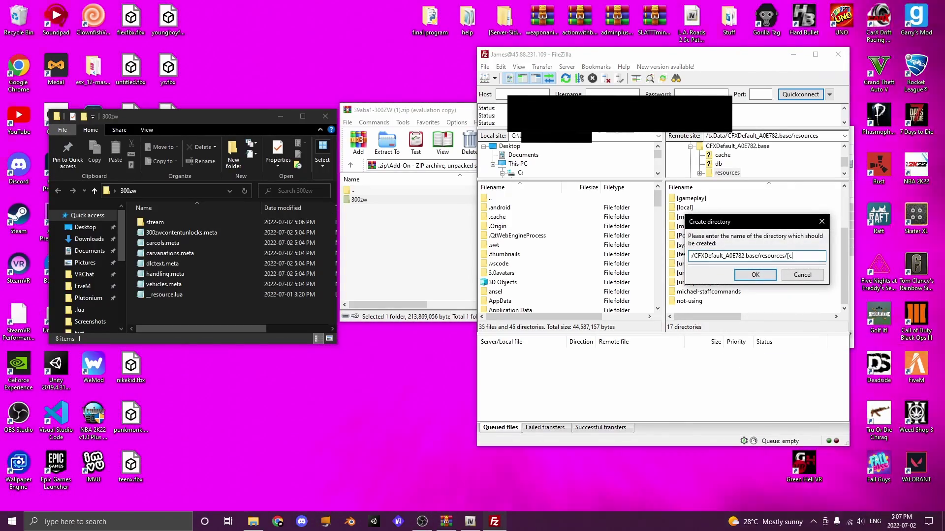
pyautogui.write('ars')
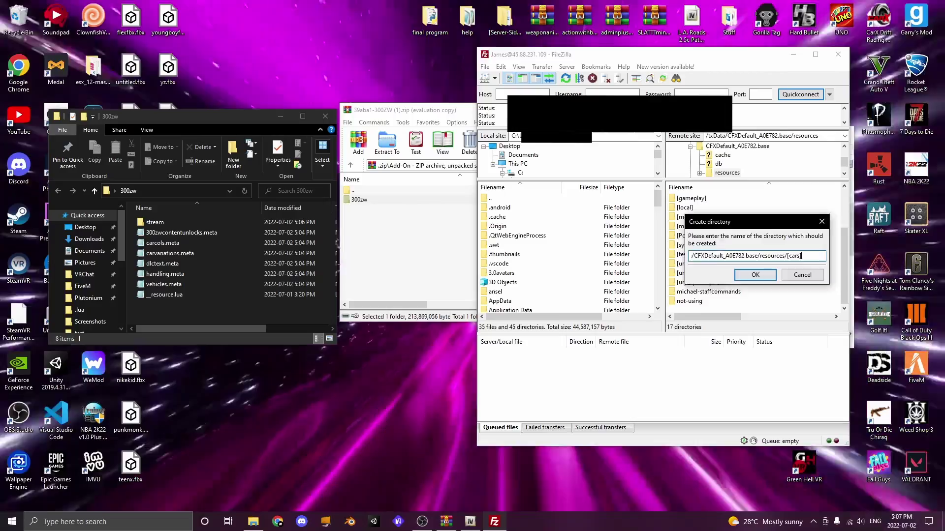
pyautogui.press('Return')
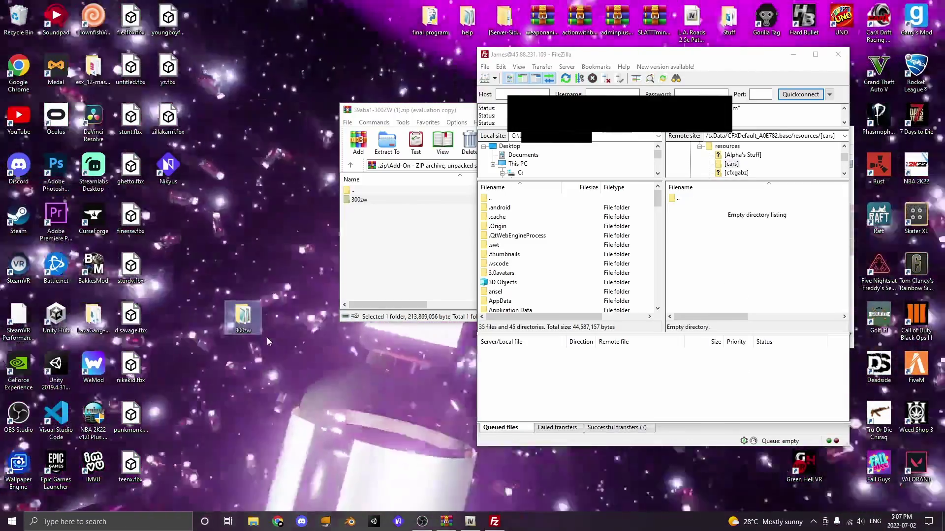
pyautogui.moveTo(245, 320); pyautogui.dragTo(735, 252)
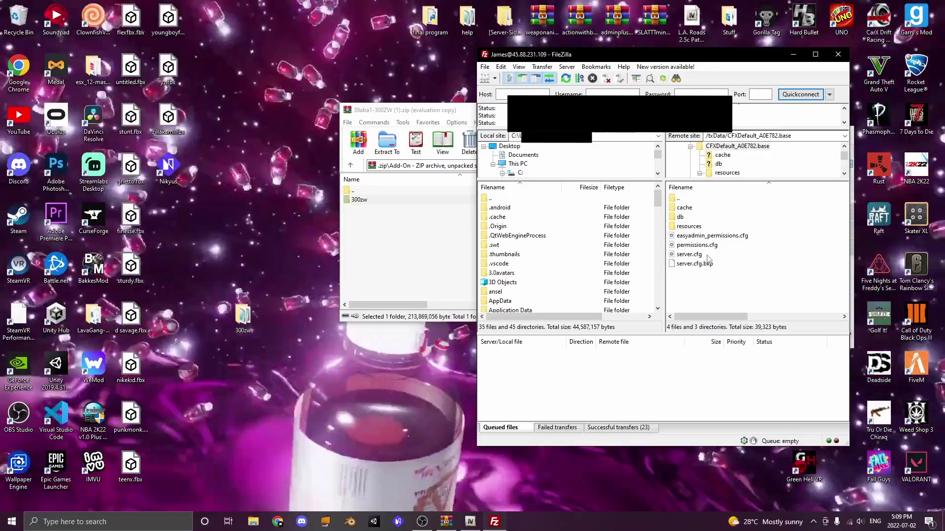
# Edit server.cfg to add a 'start [cars]' line after start [enginesounds].
pyautogui.rightClick(775, 255)
pyautogui.click(836, 283)
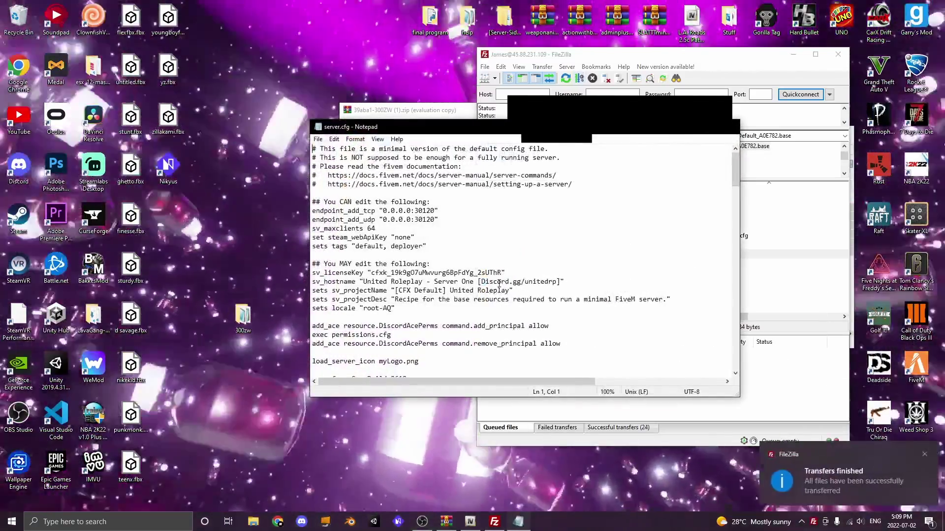
pyautogui.scroll(-12, 435, 306)
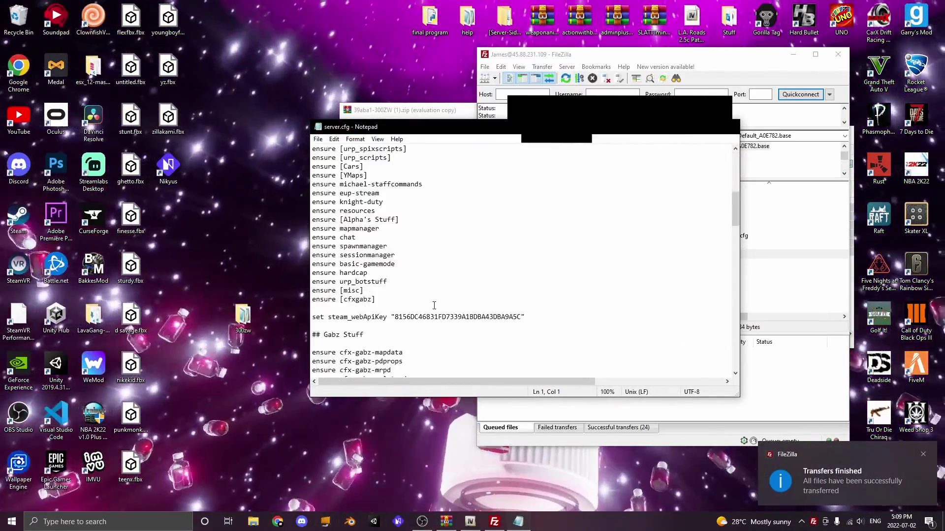
pyautogui.scroll(-7, 434, 305)
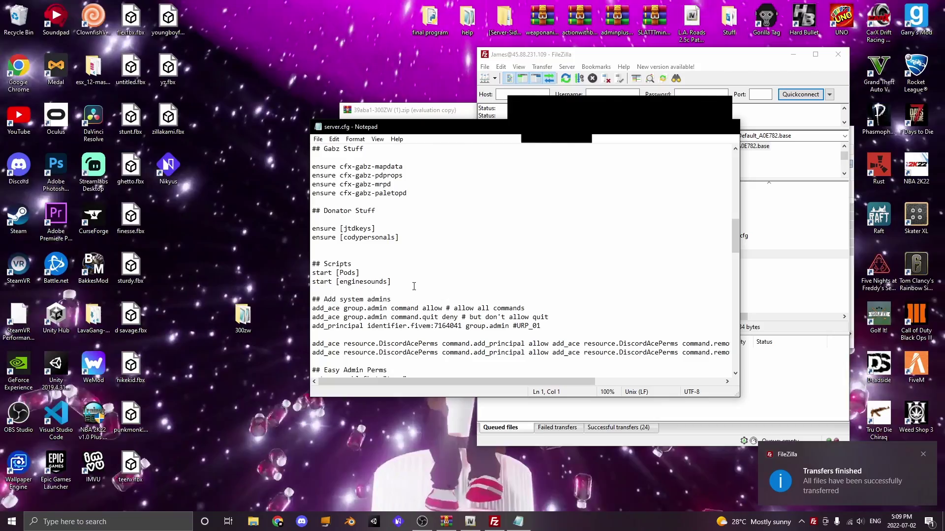
pyautogui.click(414, 287)
pyautogui.press('Return')
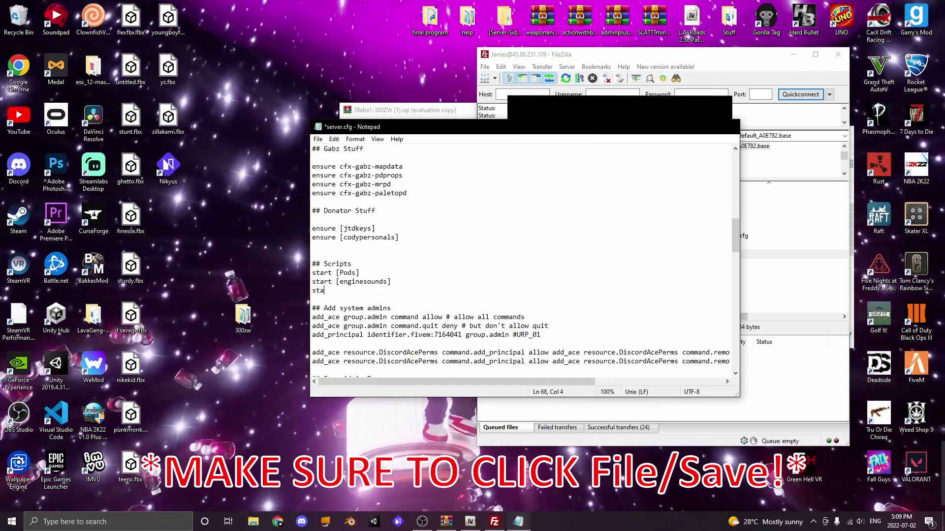
pyautogui.write('start [cars]')
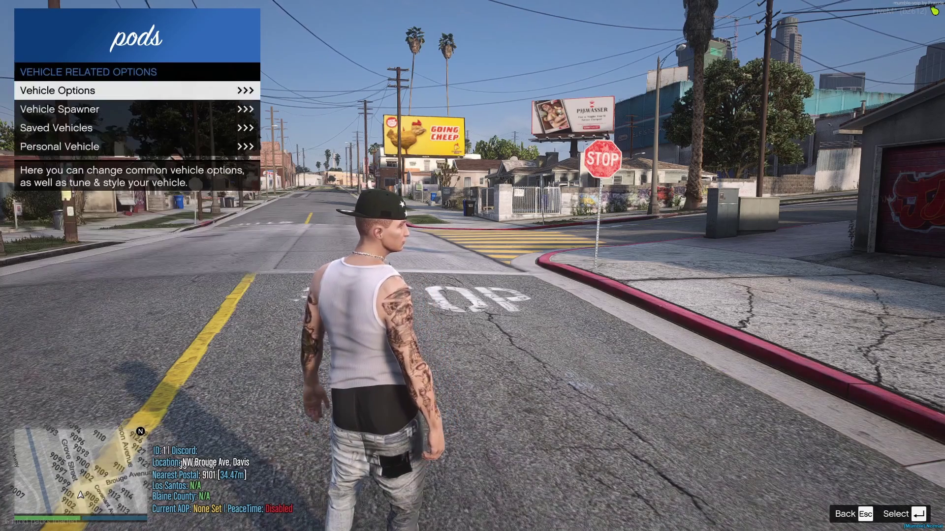
# Spawn the 300zw by model name from the Vehicle Spawner, then close the pods menu.
pyautogui.press('Return')
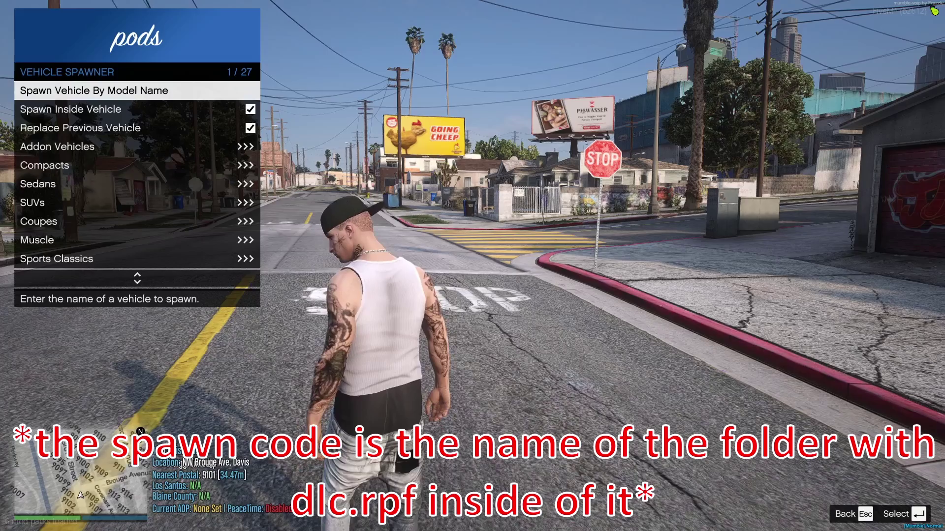
pyautogui.press('Return')
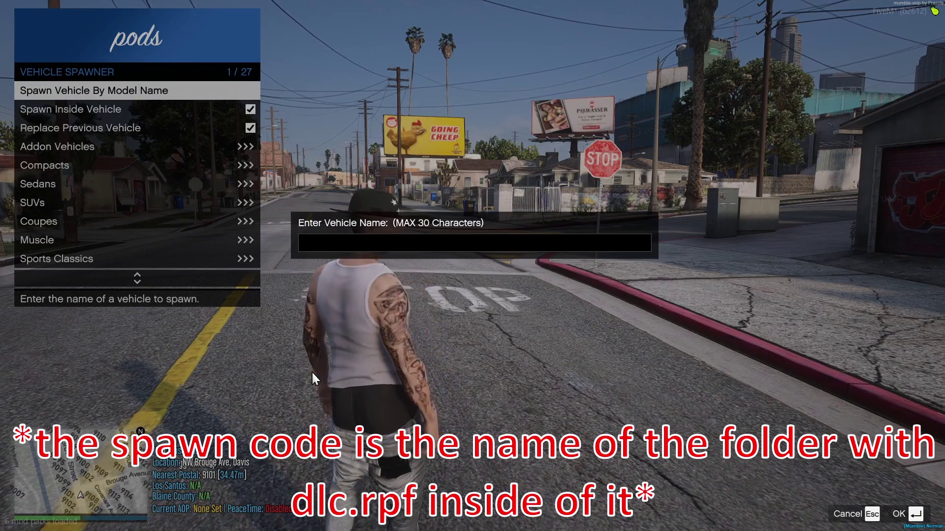
pyautogui.write('300zw')
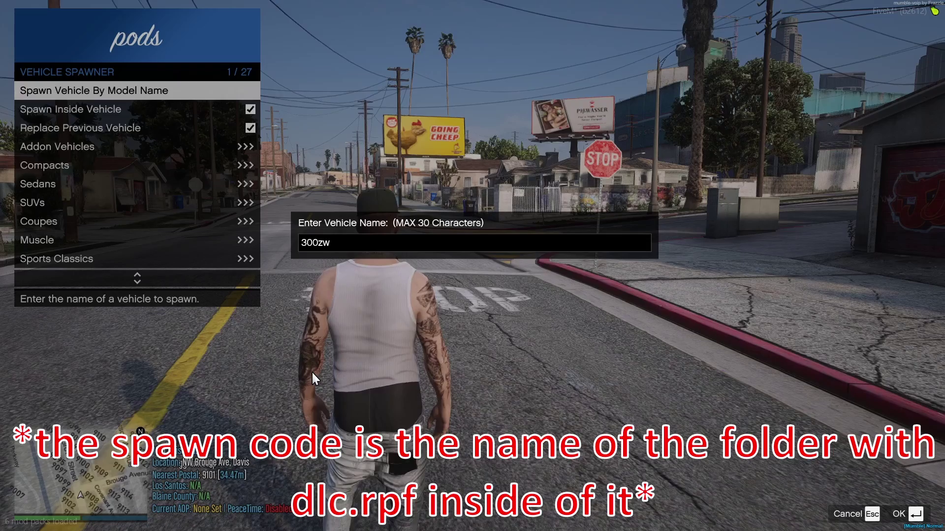
pyautogui.press('Return')
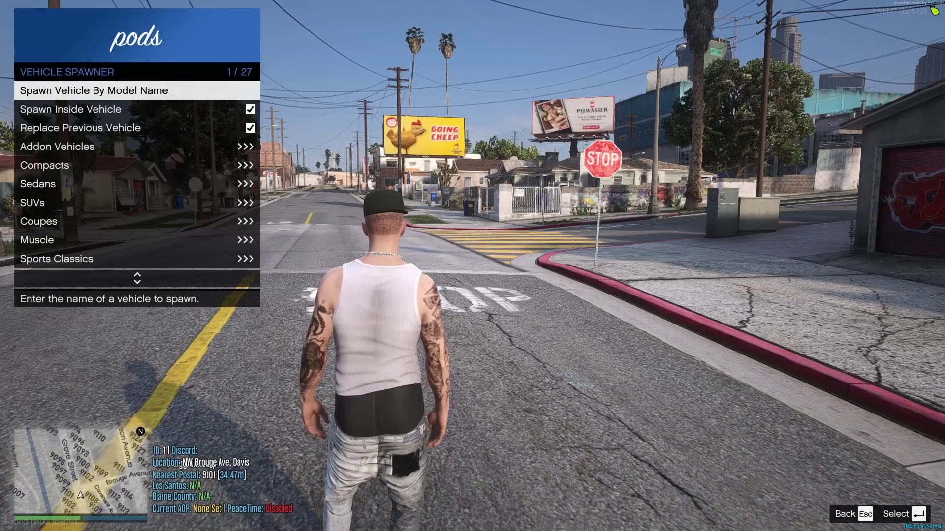
pyautogui.press('m')
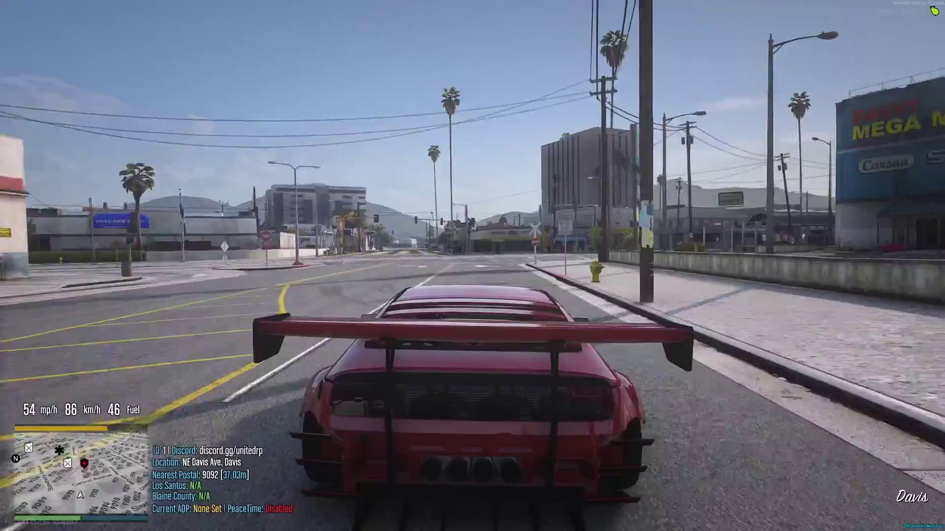
# Drive the 300zw right onto SE Davis Ave, then left along SE Carson Ave, slowing before the intersection.
pyautogui.press('d')
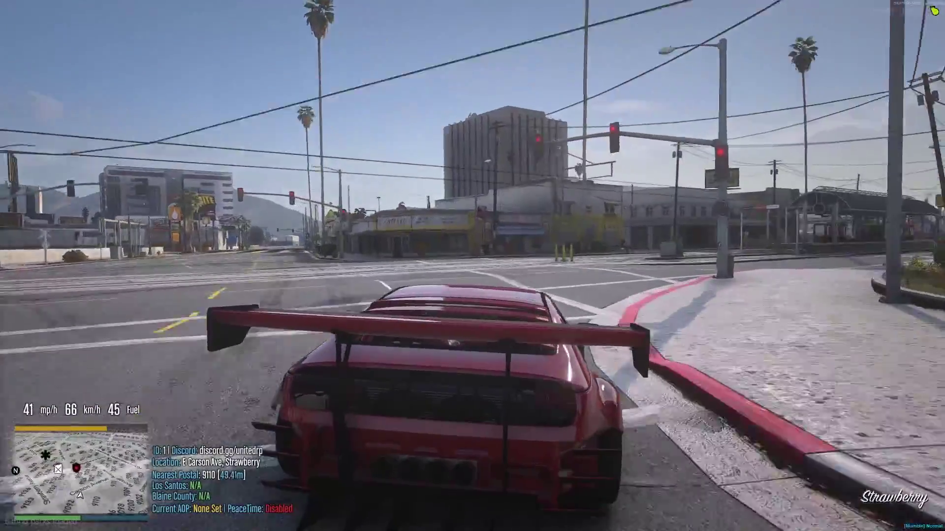
pyautogui.press('w')
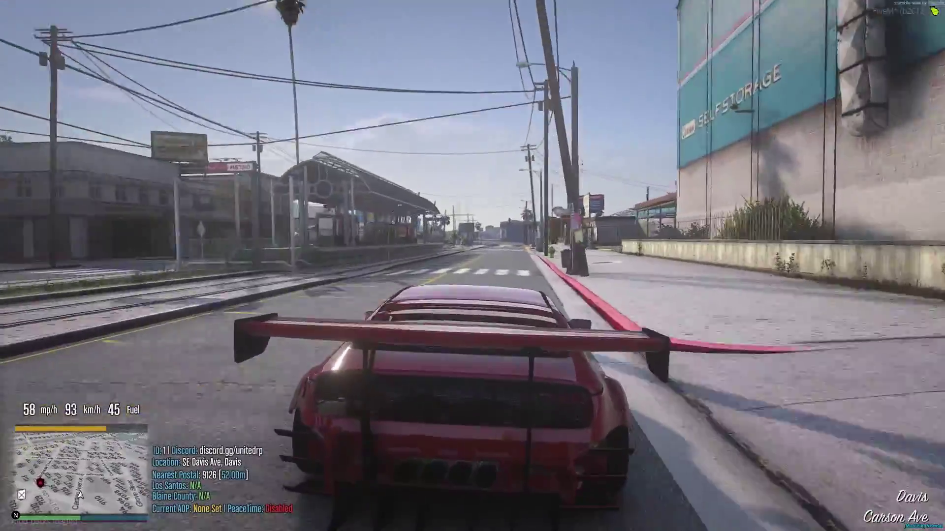
pyautogui.press('w')
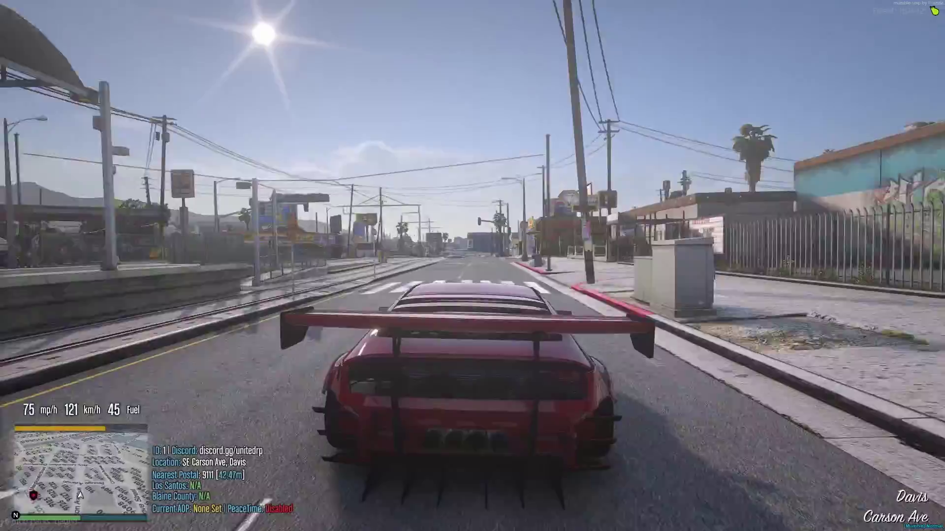
pyautogui.press('a')
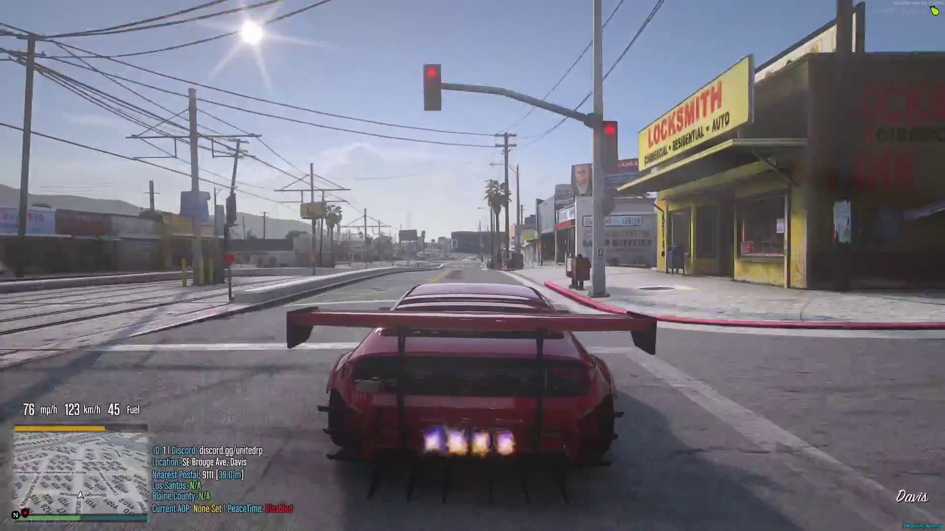
pyautogui.press('w')
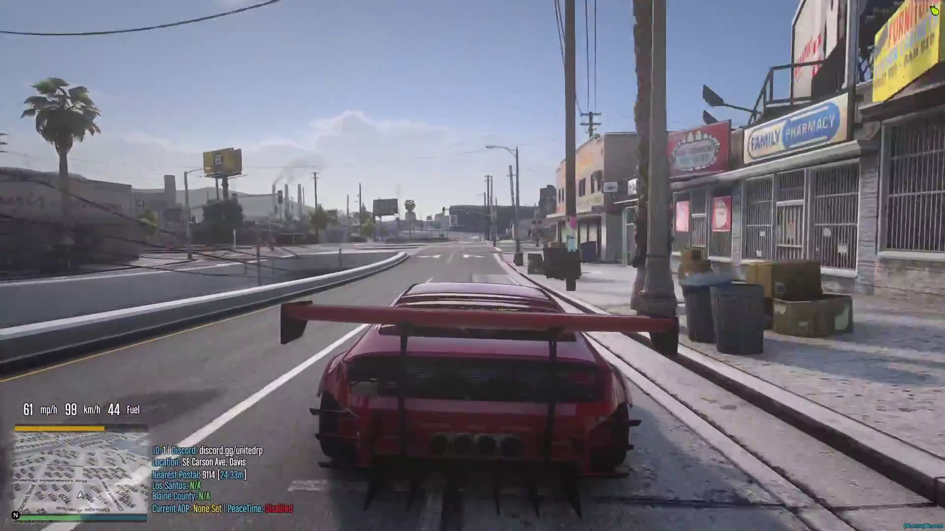
pyautogui.press('s')
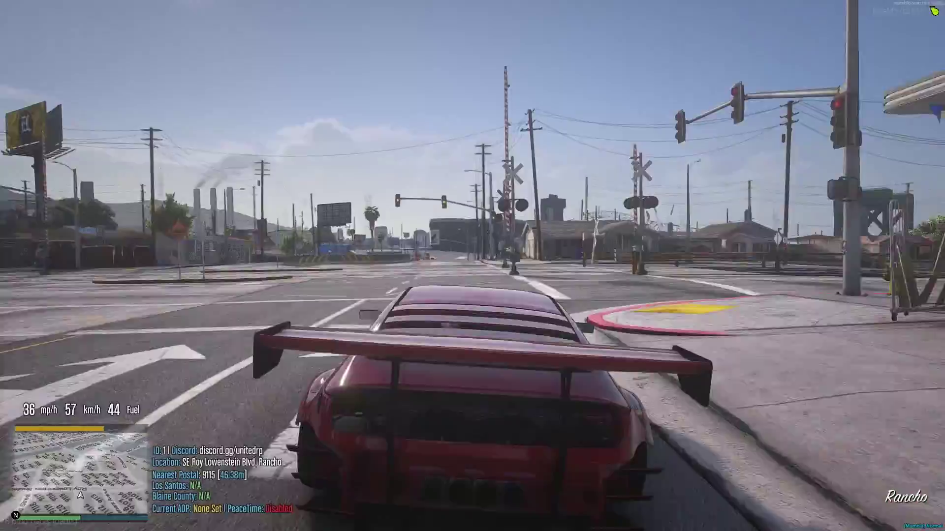
# Turn right at the railway crossing and drive along the railway fence toward the oil tanks.
pyautogui.press('d')
pyautogui.press('w')
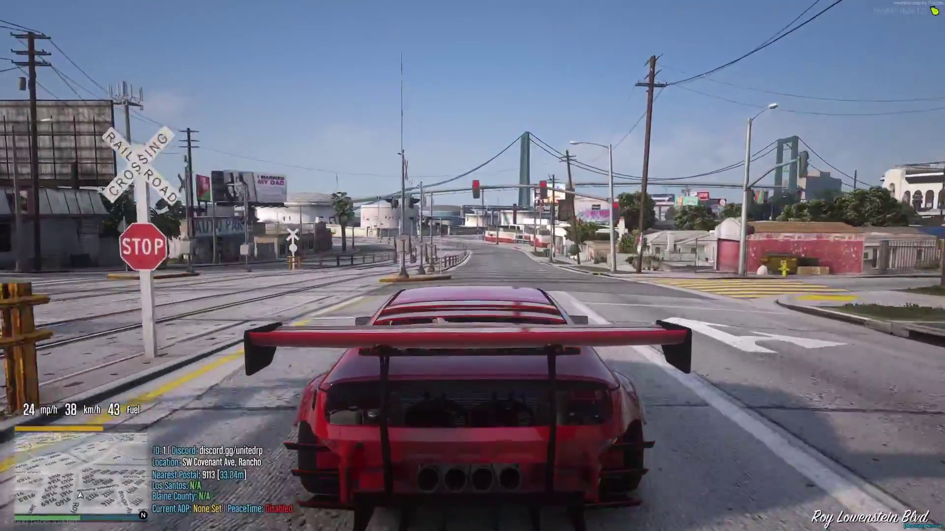
pyautogui.press('w')
pyautogui.press('a')
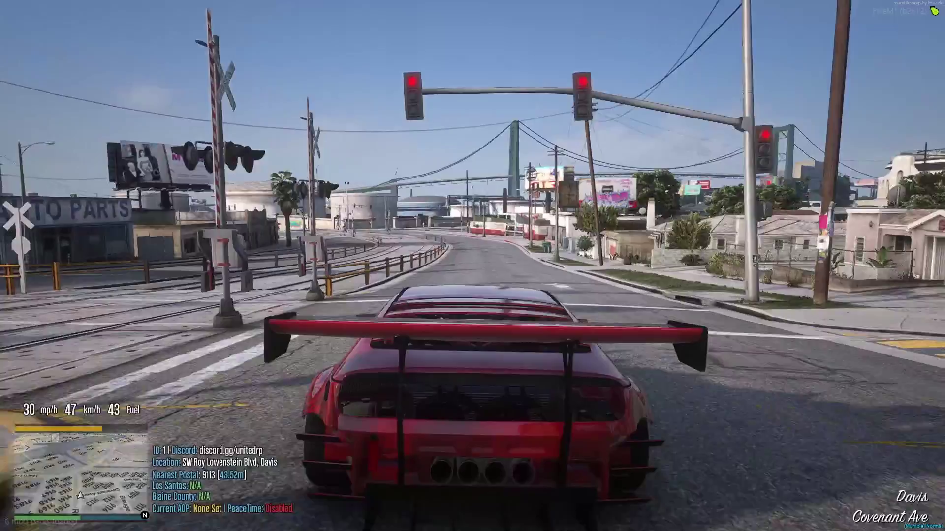
pyautogui.press('w')
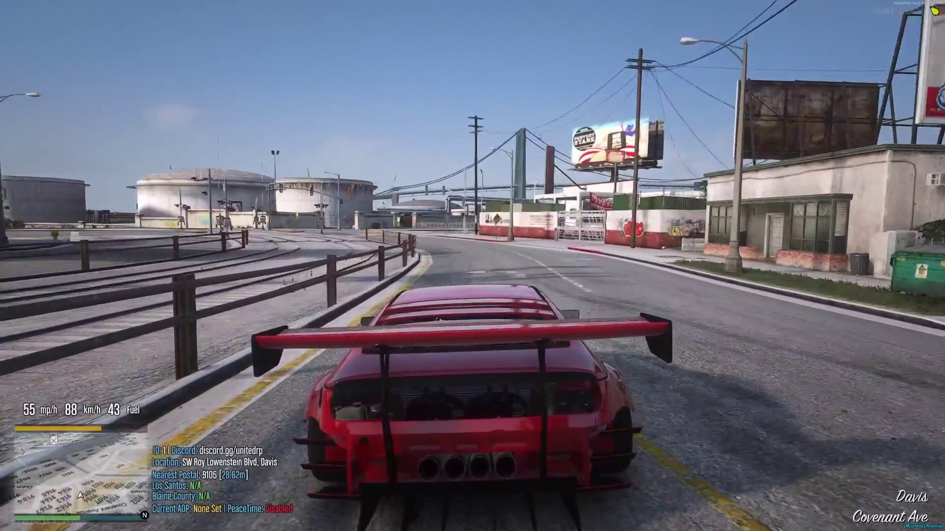
pyautogui.press('a')
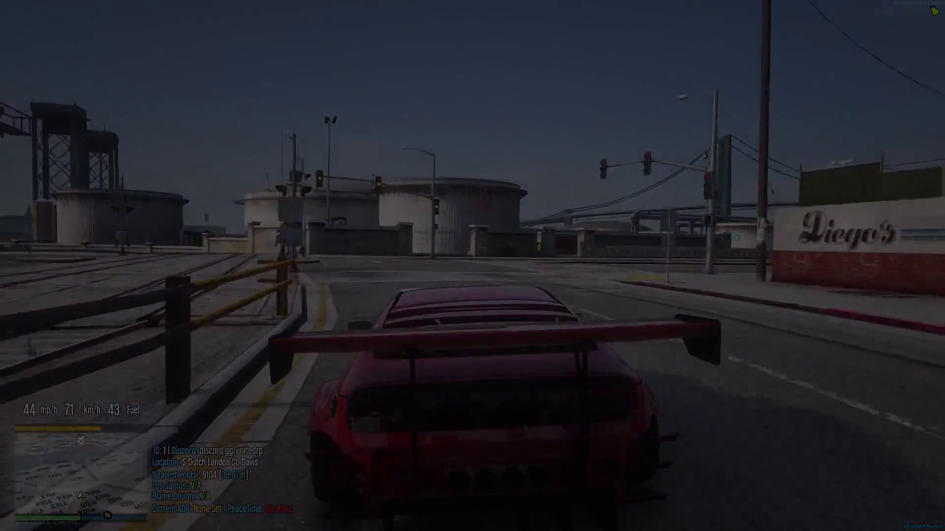